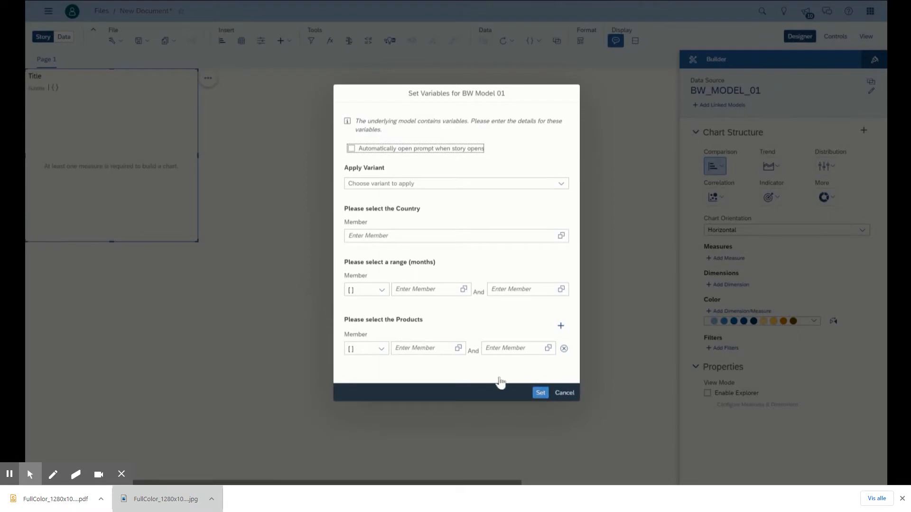
# Step: Accept the BW Model 01 variable prompt without restrictions and add Product Group as the dimension of the Net Value chart
pyautogui.click(541, 393)
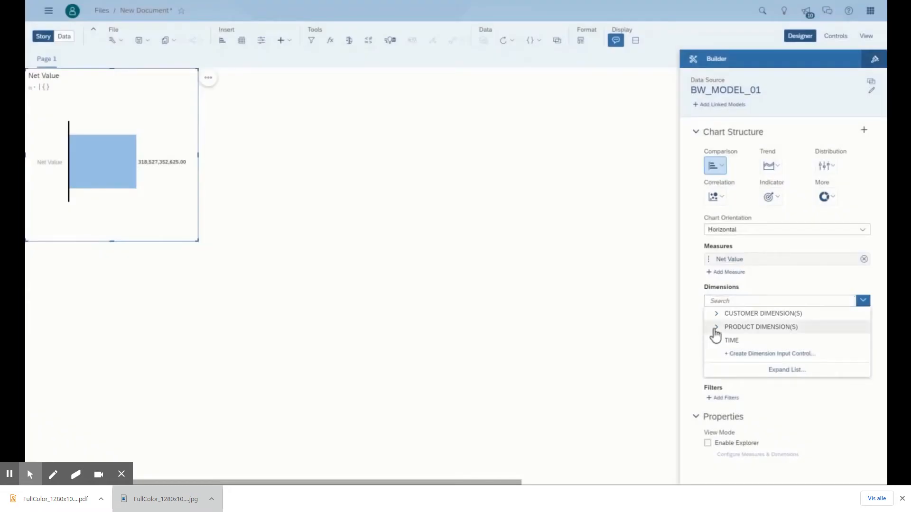
pyautogui.click(716, 327)
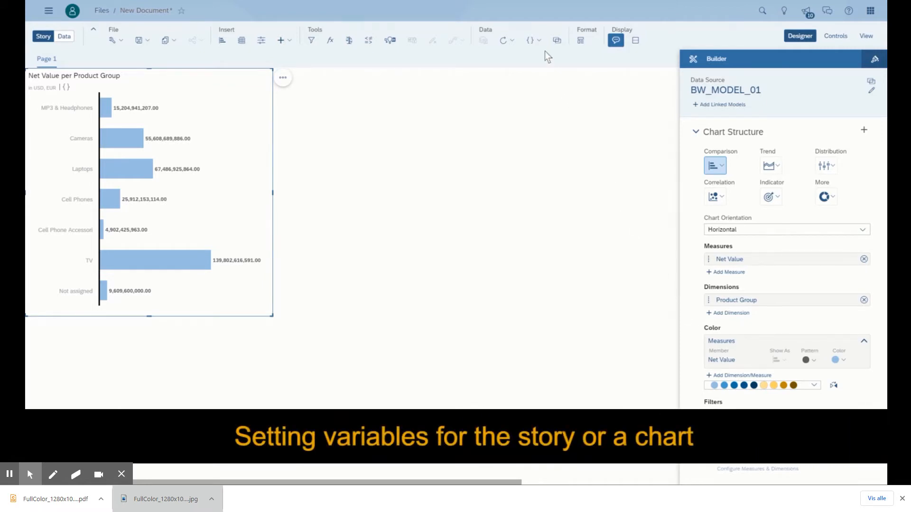
# Step: Edit the story's BW_MODEL_01 variables and set the country member to United States, finding it by searching for "unit"
pyautogui.click(534, 40)
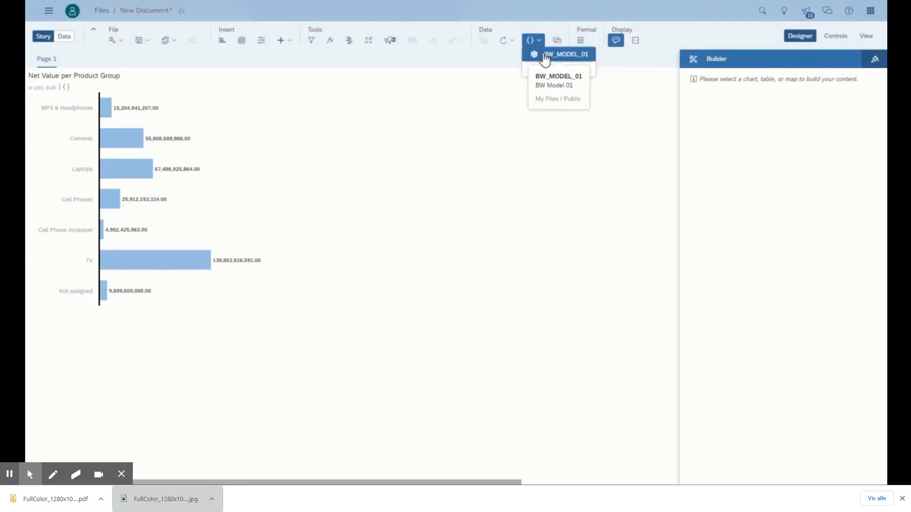
pyautogui.click(545, 54)
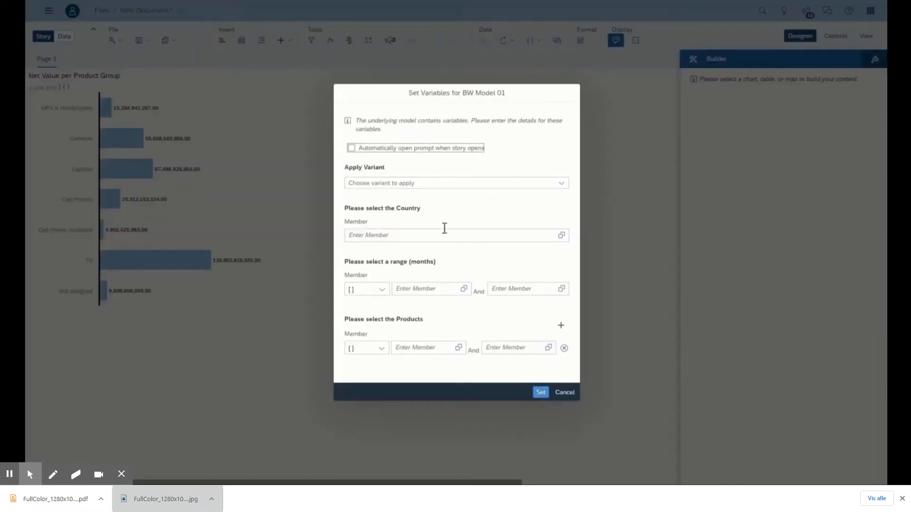
pyautogui.click(562, 235)
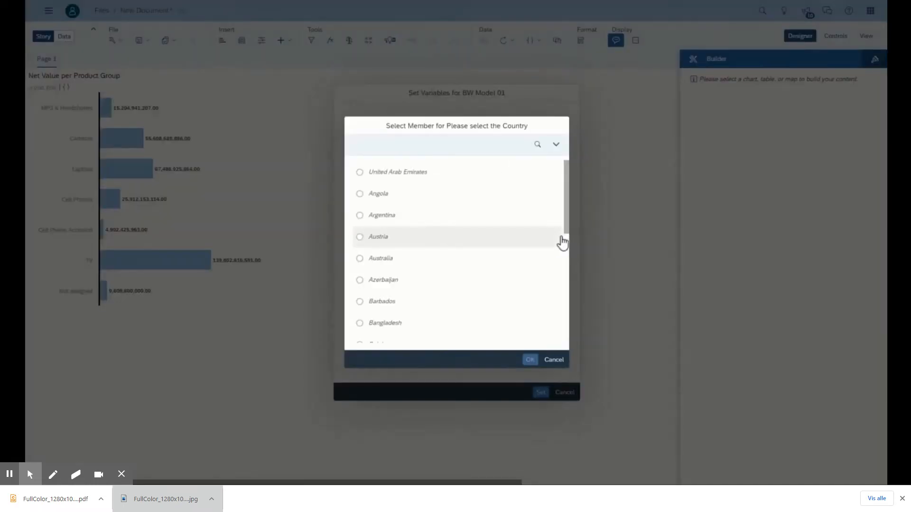
pyautogui.click(535, 144)
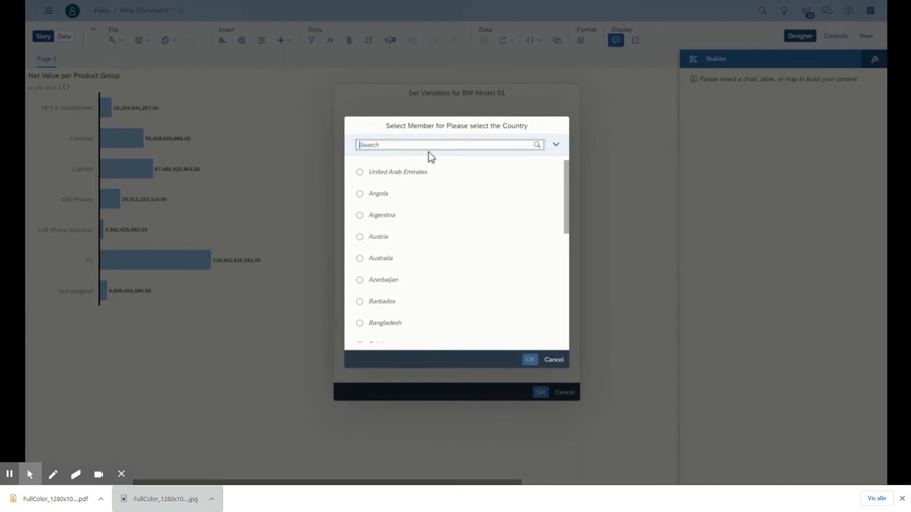
pyautogui.write('unit')
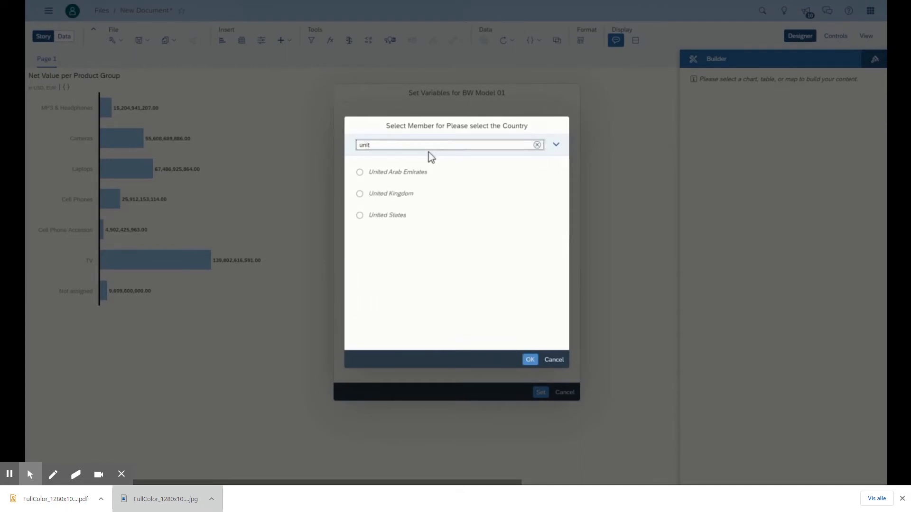
pyautogui.click(399, 216)
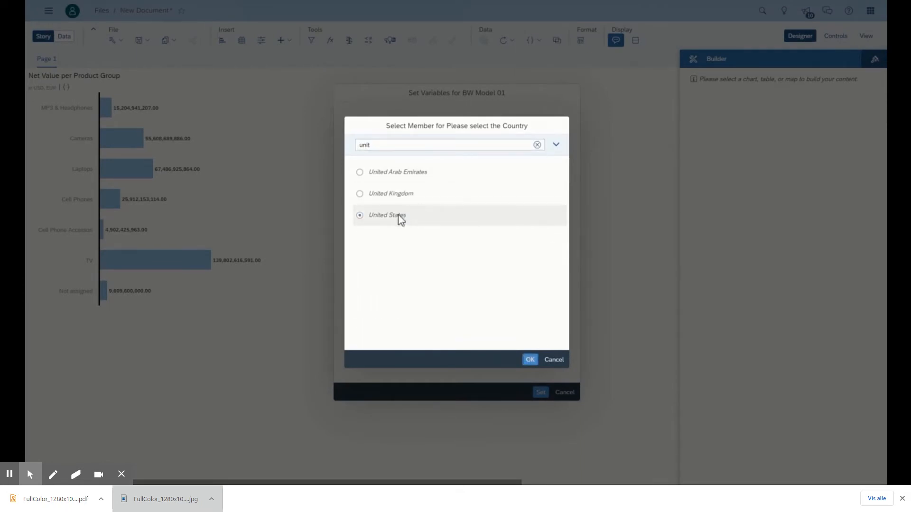
pyautogui.click(529, 360)
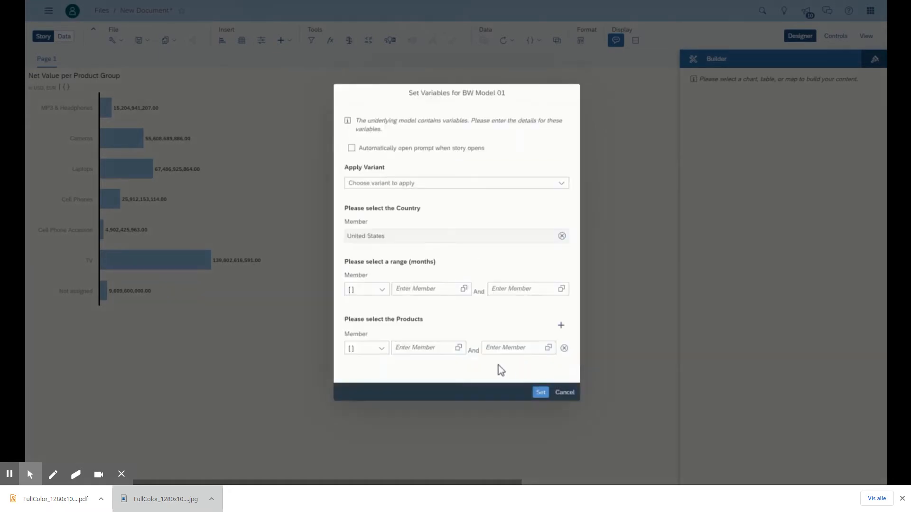
pyautogui.click(540, 393)
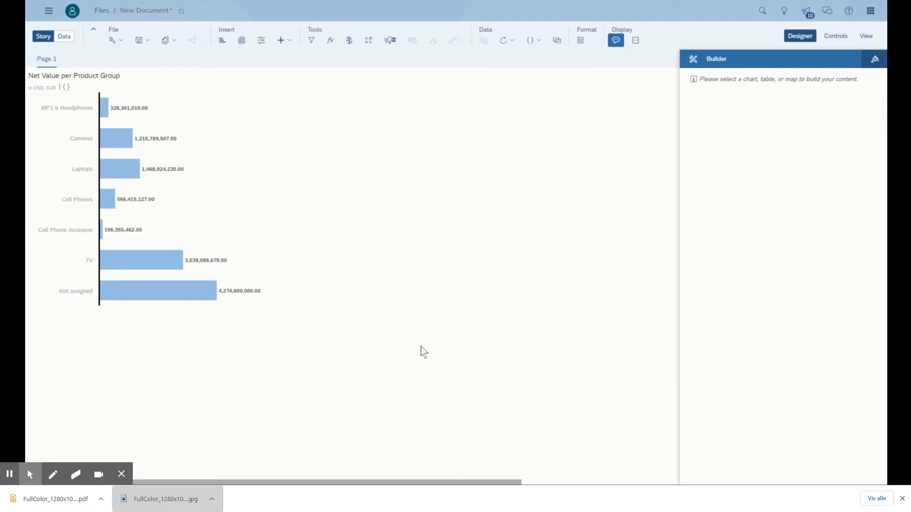
# Step: Add the country variable of BW_MODEL_01 as a story filter
pyautogui.moveTo(14, 151)
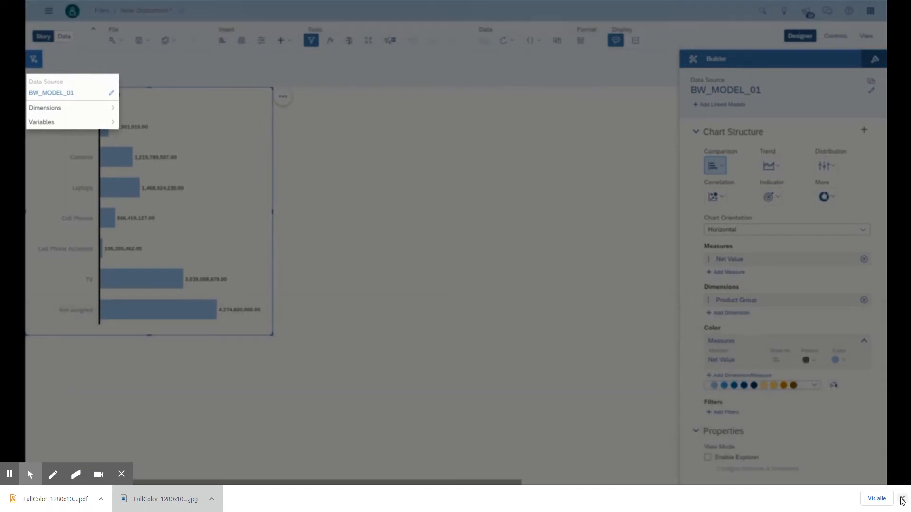
pyautogui.click(903, 498)
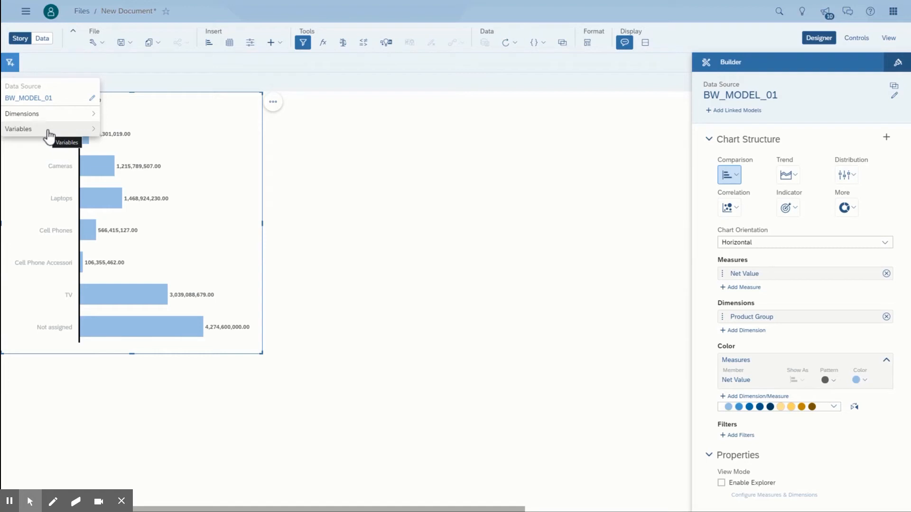
pyautogui.click(48, 133)
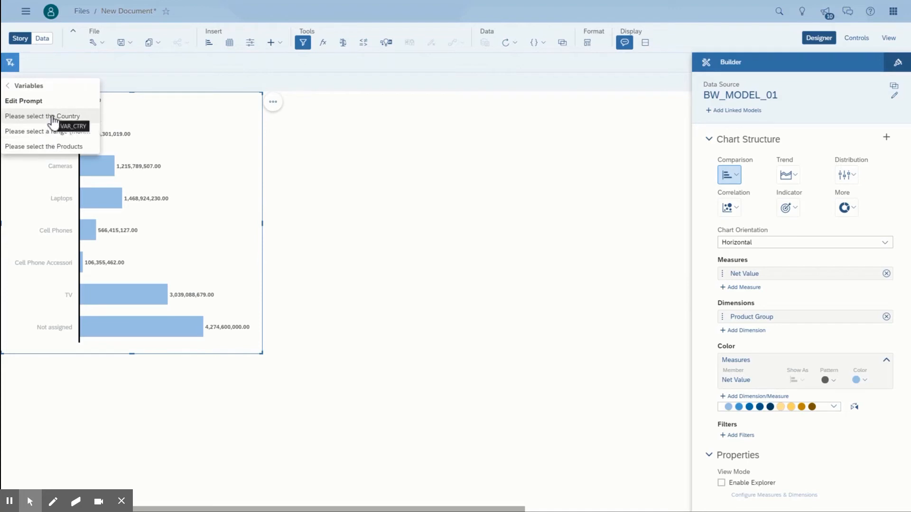
pyautogui.click(53, 117)
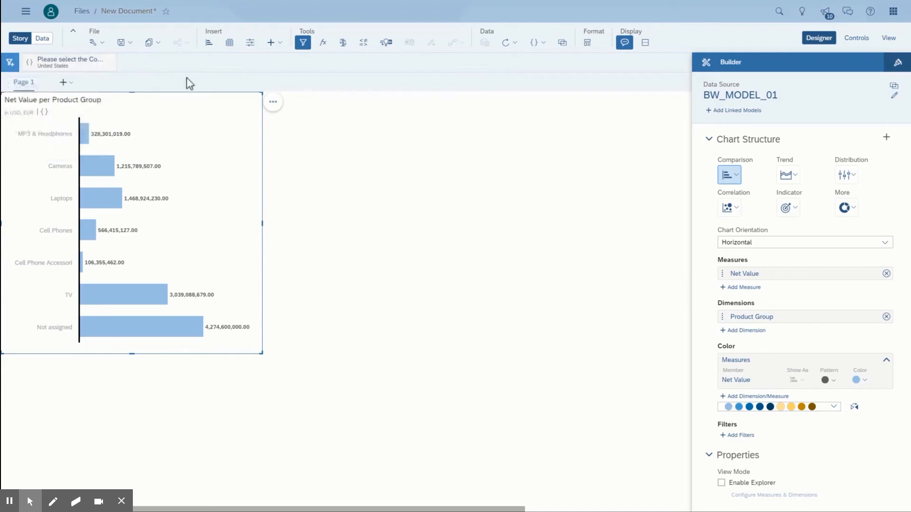
# Step: Switch the story to view mode and change the country variable filter to Australia
pyautogui.click(889, 38)
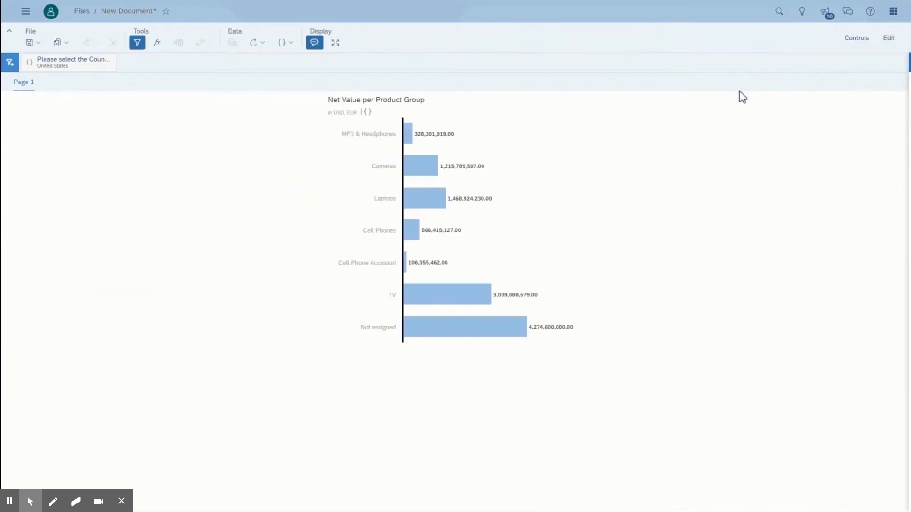
pyautogui.click(51, 70)
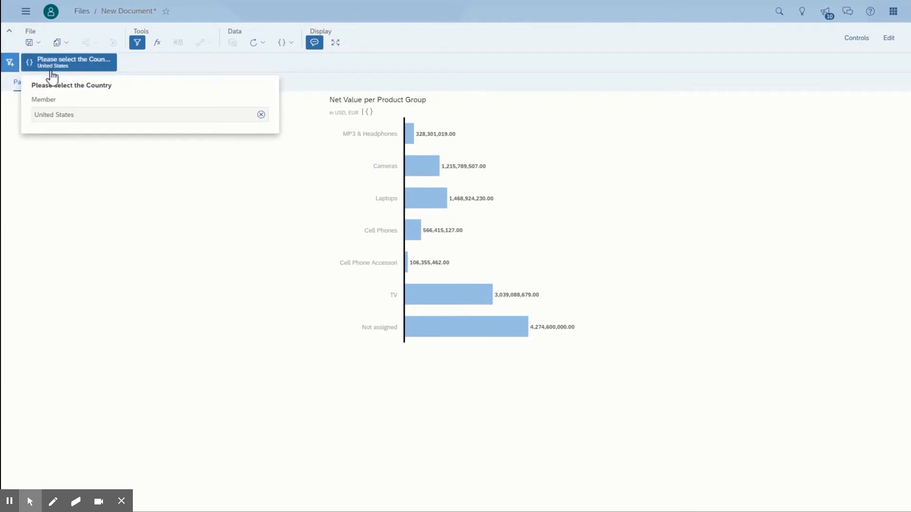
pyautogui.click(261, 115)
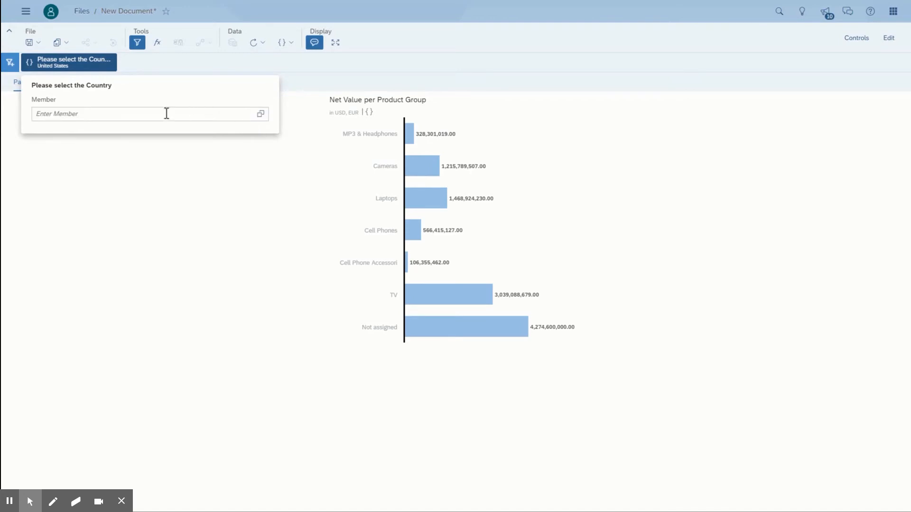
pyautogui.click(260, 116)
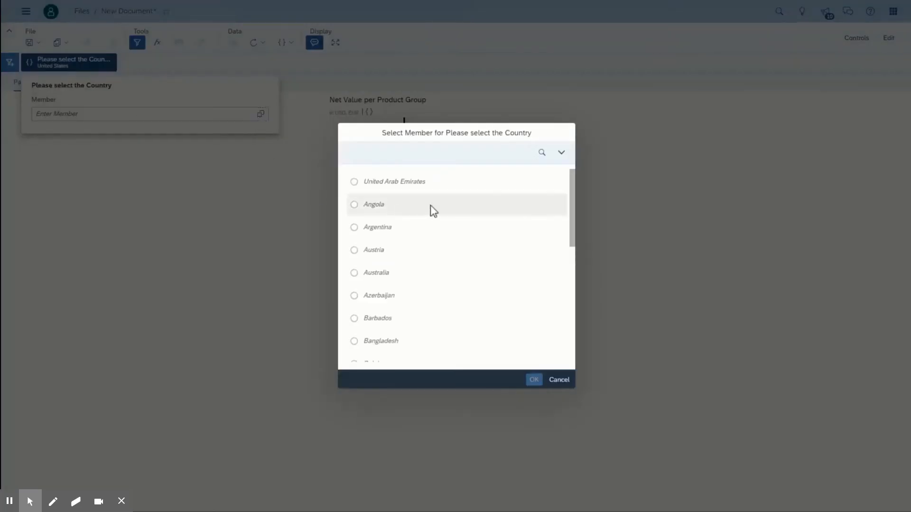
pyautogui.click(366, 271)
pyautogui.click(533, 382)
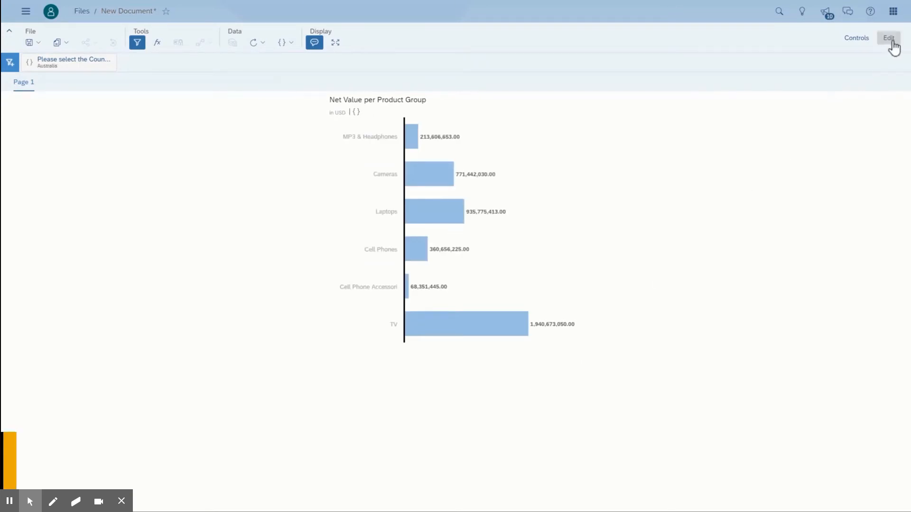
# Step: Return to edit mode with the designer shown, insert a table beside the chart, and enlarge it to show all measure columns
pyautogui.click(892, 42)
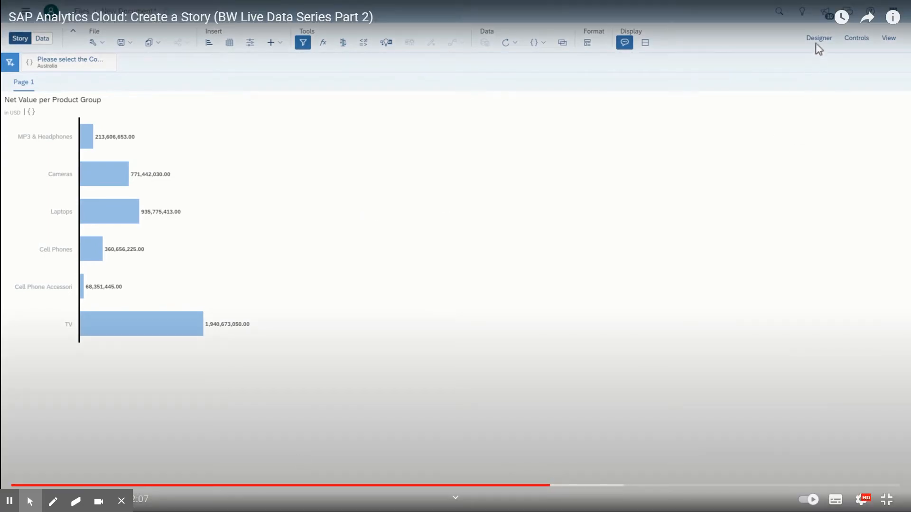
pyautogui.click(819, 39)
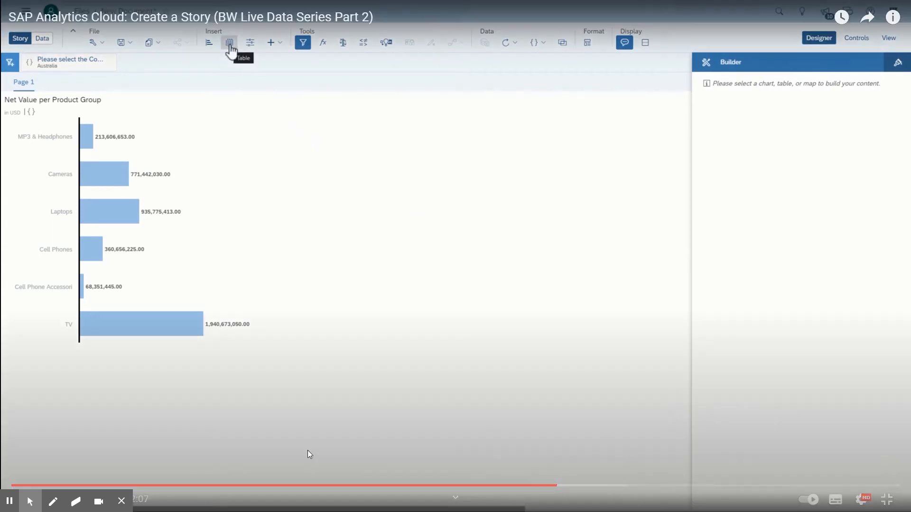
pyautogui.click(230, 45)
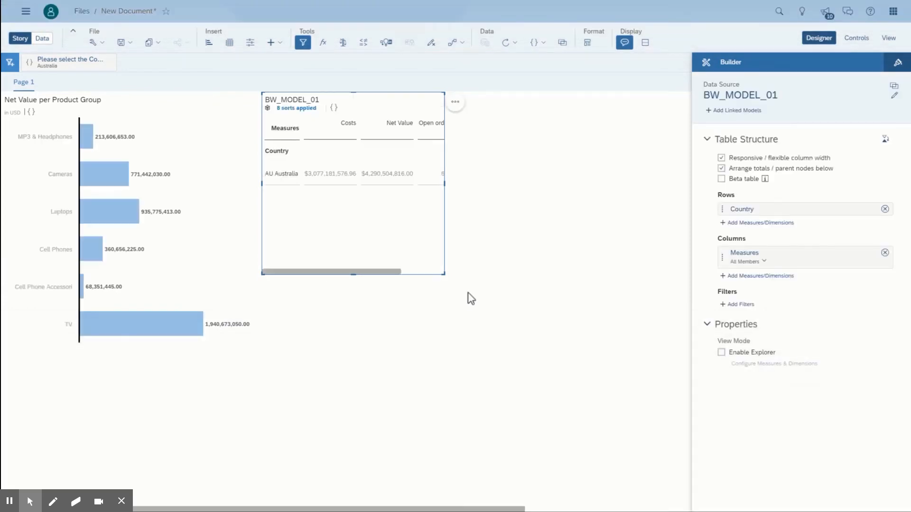
pyautogui.moveTo(445, 274); pyautogui.dragTo(657, 353)
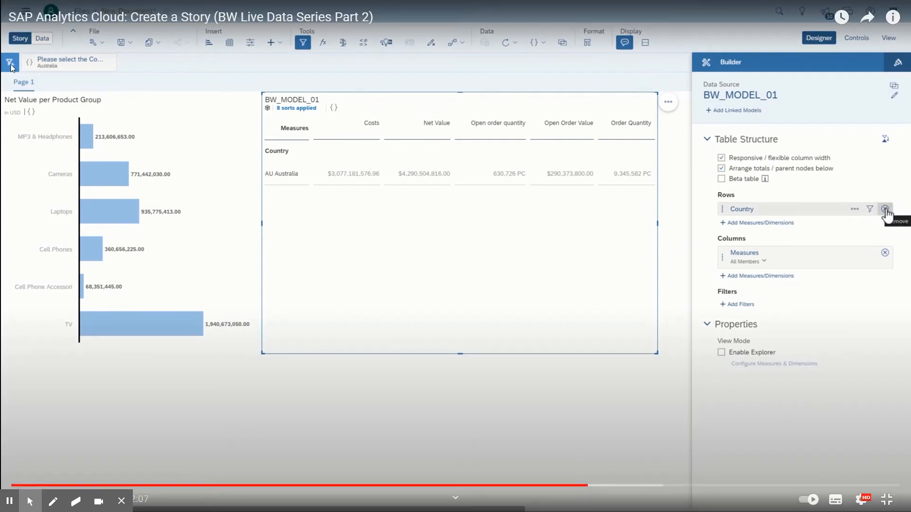
# Step: Replace Country with Sold-to Party in the table rows and show only its Country (MEDIUM_TEXT) and Industry key (SHORT_TEXT) properties
pyautogui.click(885, 209)
pyautogui.click(777, 210)
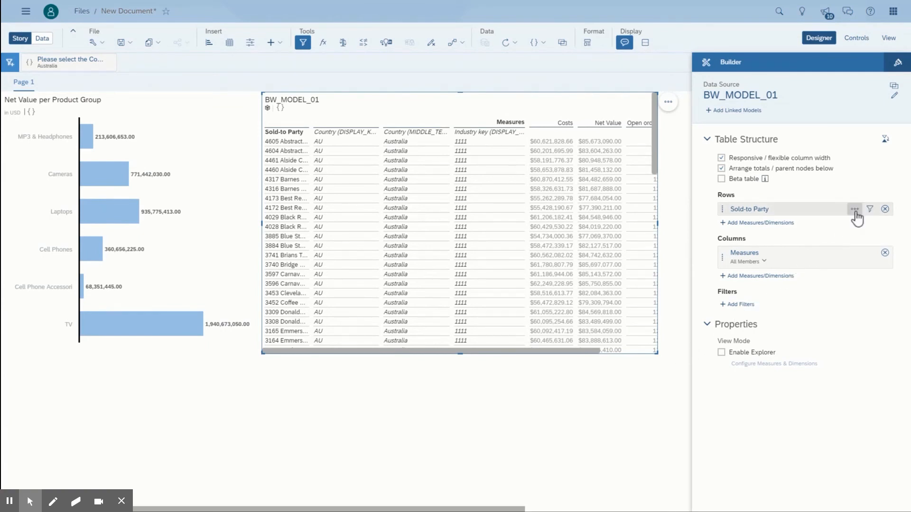
pyautogui.click(855, 211)
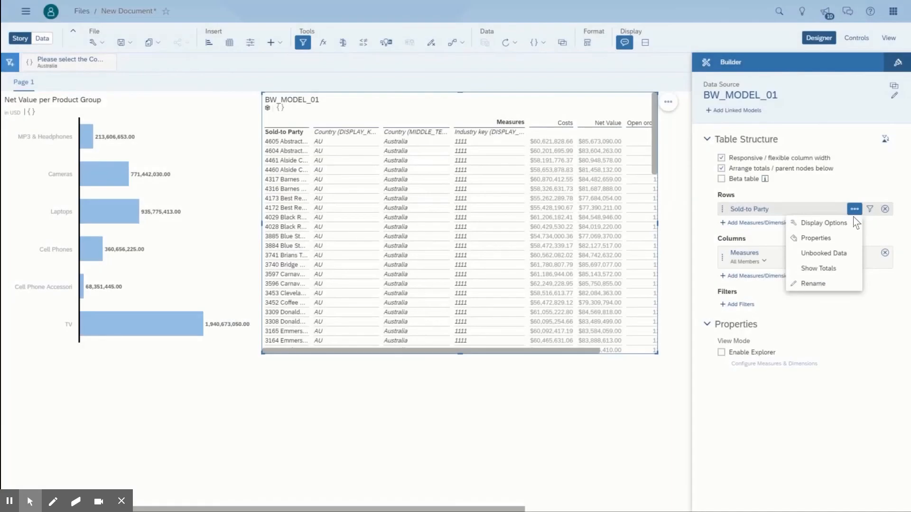
pyautogui.click(816, 240)
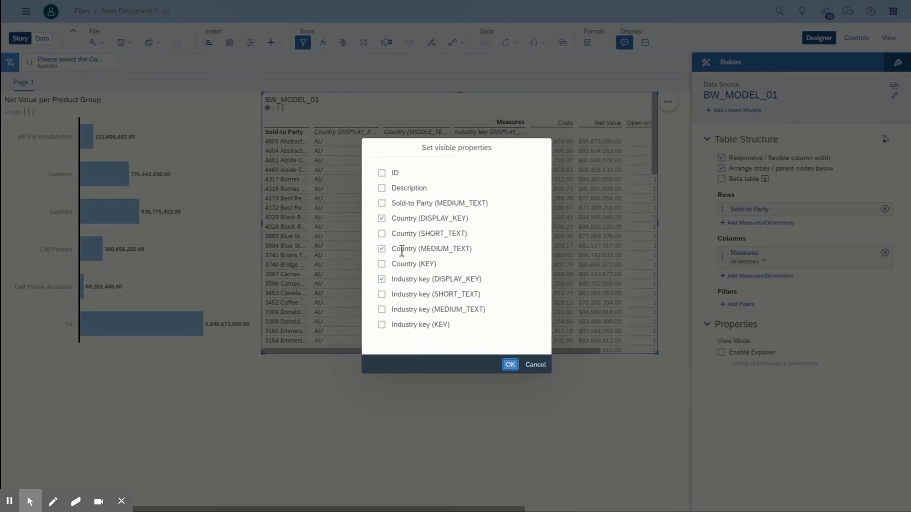
pyautogui.click(381, 219)
pyautogui.click(382, 279)
pyautogui.click(382, 295)
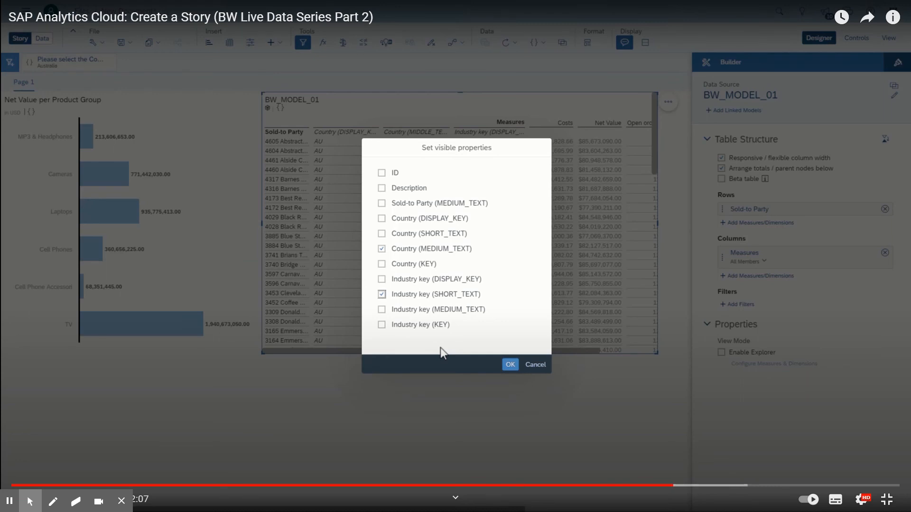
pyautogui.click(510, 365)
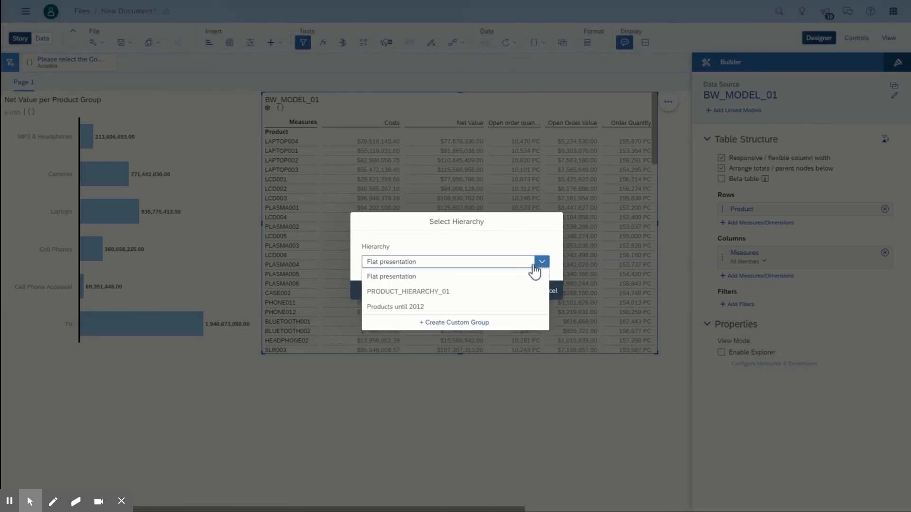
# Step: Apply the PRODUCT_HIERARCHY_01 hierarchy to the Product dimension in the table rows
pyautogui.click(397, 292)
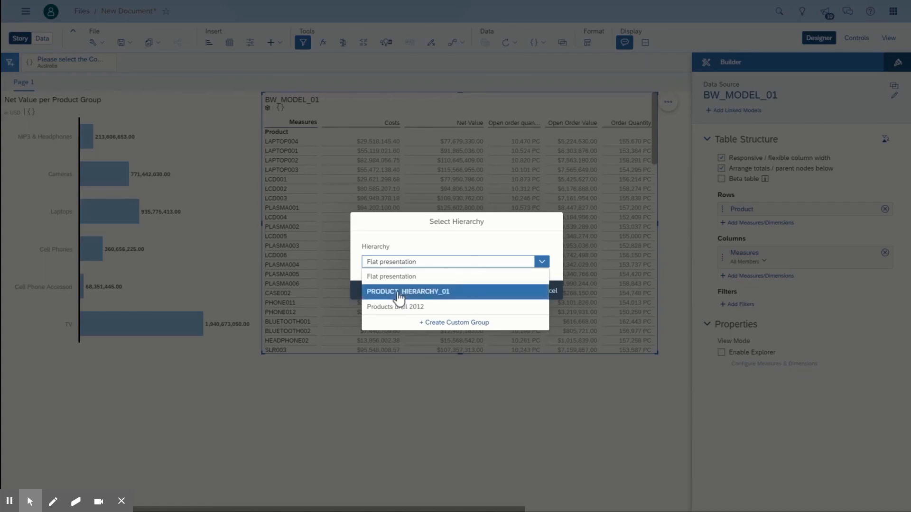
pyautogui.click(524, 292)
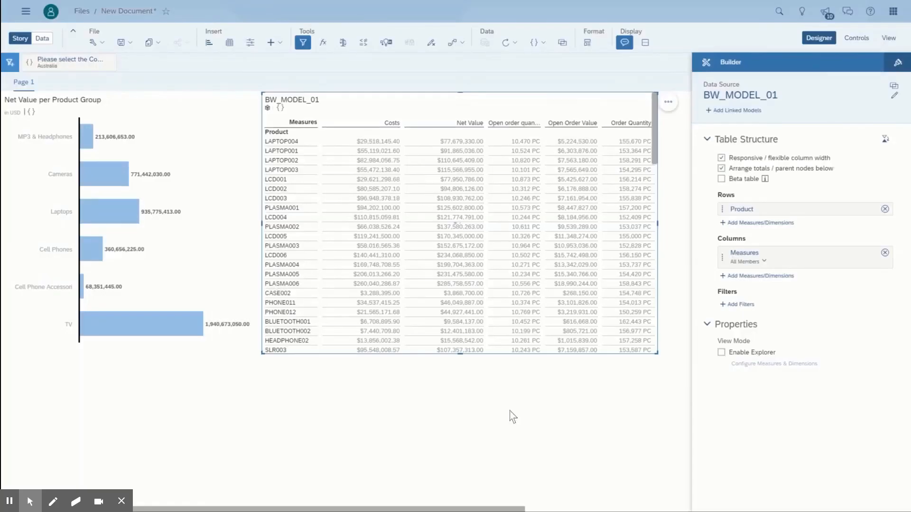